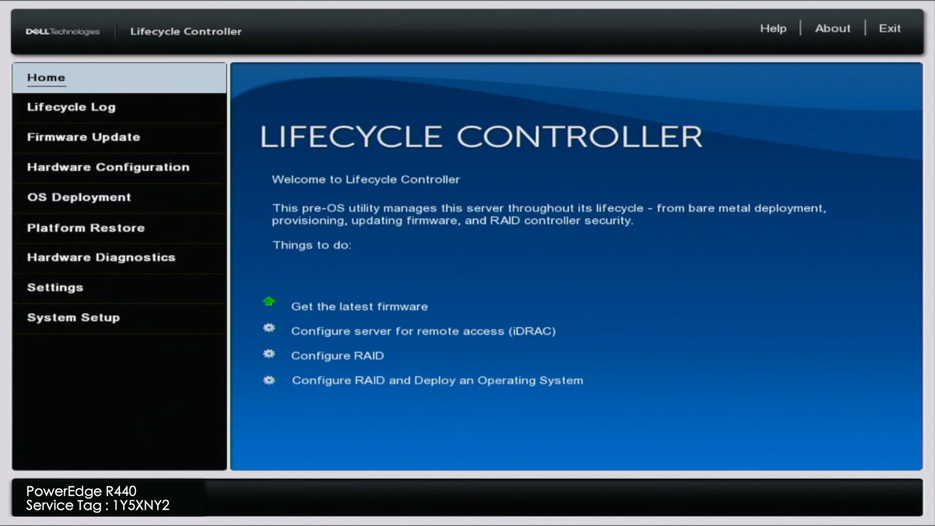
- Navigate from the home page through Settings into Network Settings for Embedded NIC 1
key(Down)
key(Down)
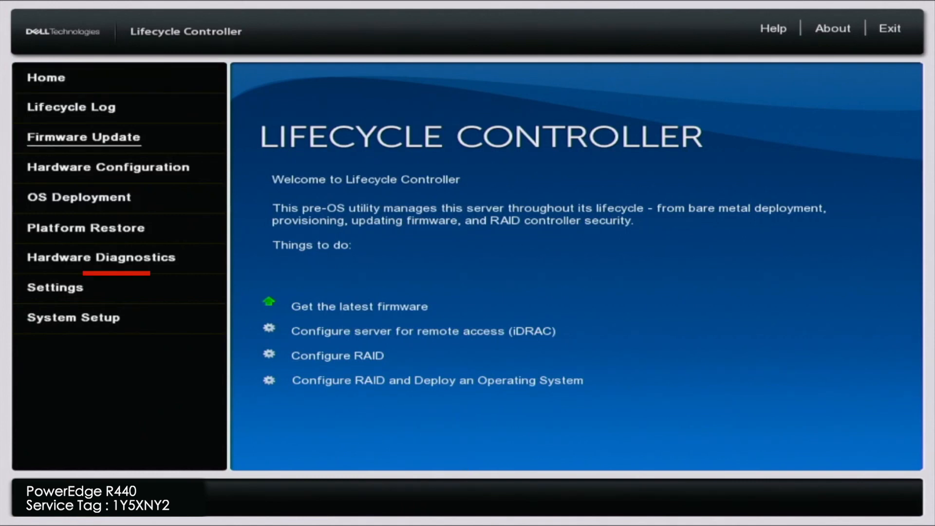
key(Down)
key(Down)
key(Down)
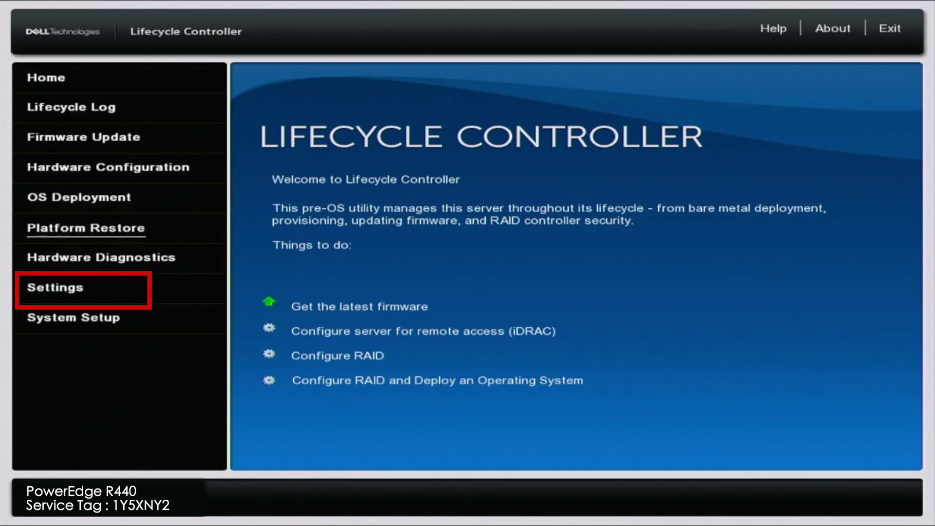
key(Down)
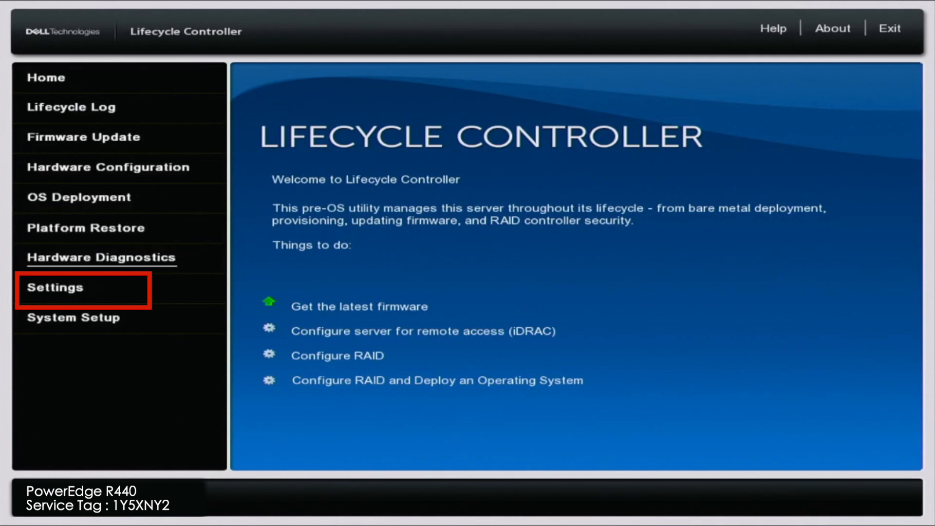
key(Down)
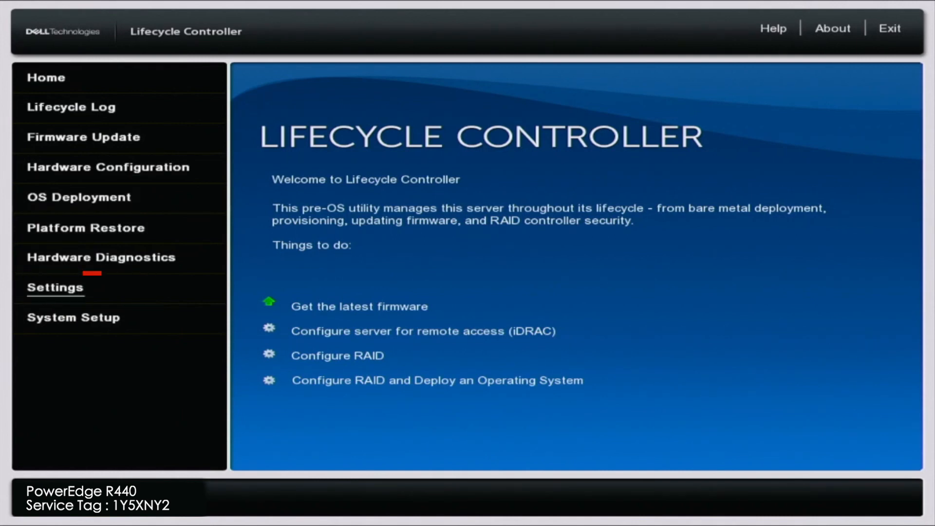
key(Return)
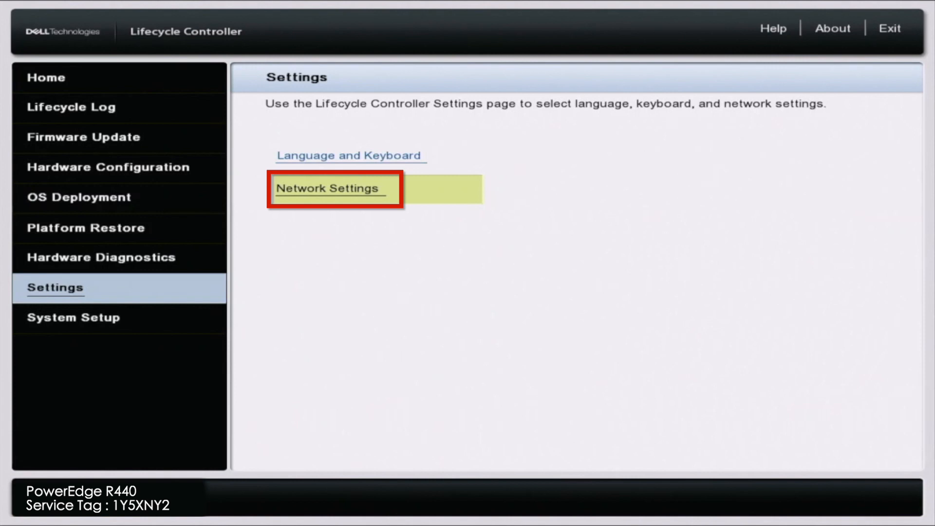
key(Return)
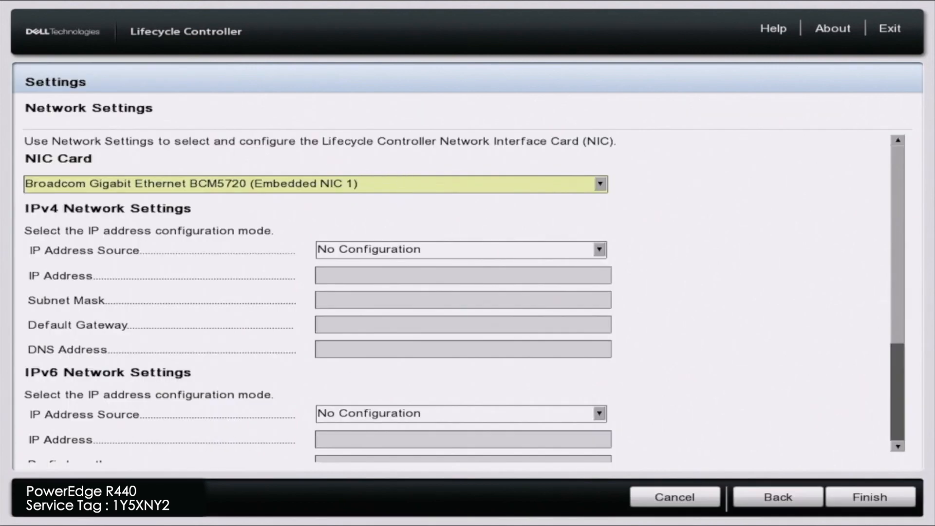
- Choose Static IP as the IPv4 address source, leaving the address fields ready to fill
key(Tab)
key(Return)
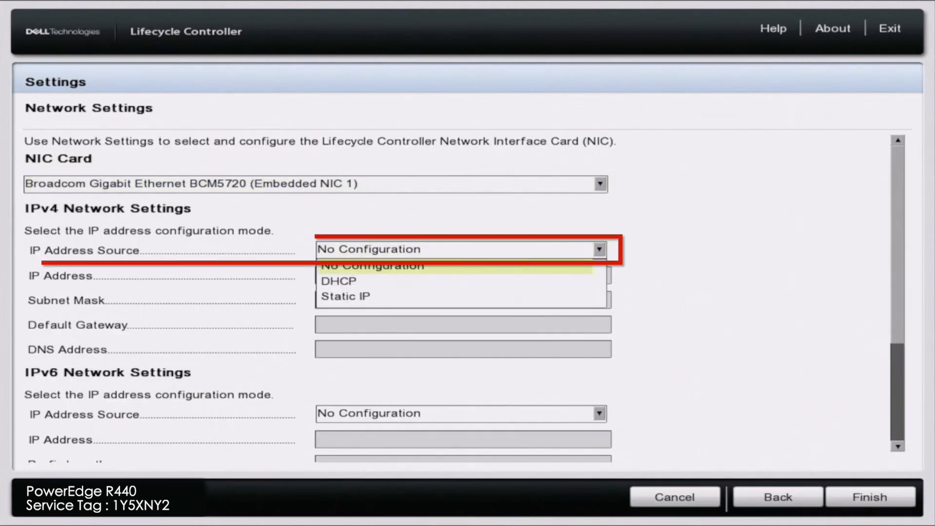
key(Down)
key(Down)
key(Return)
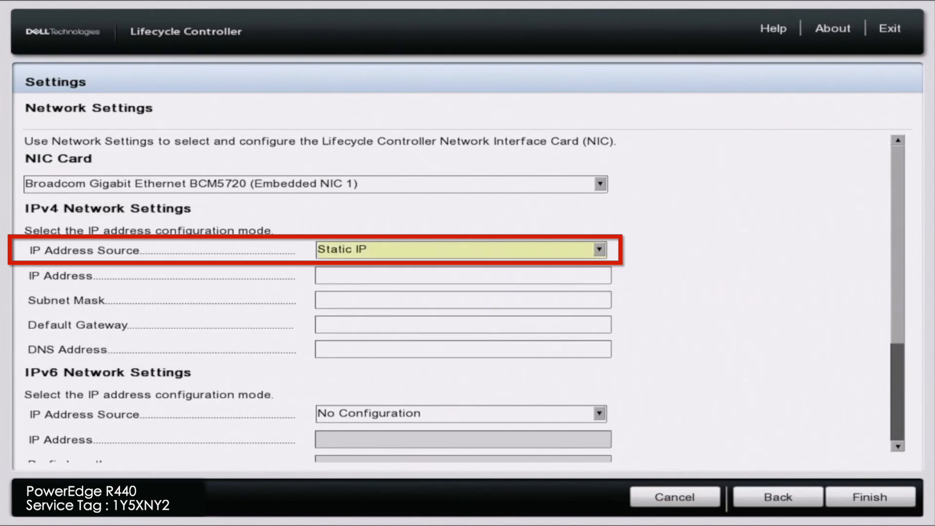
key(Tab)
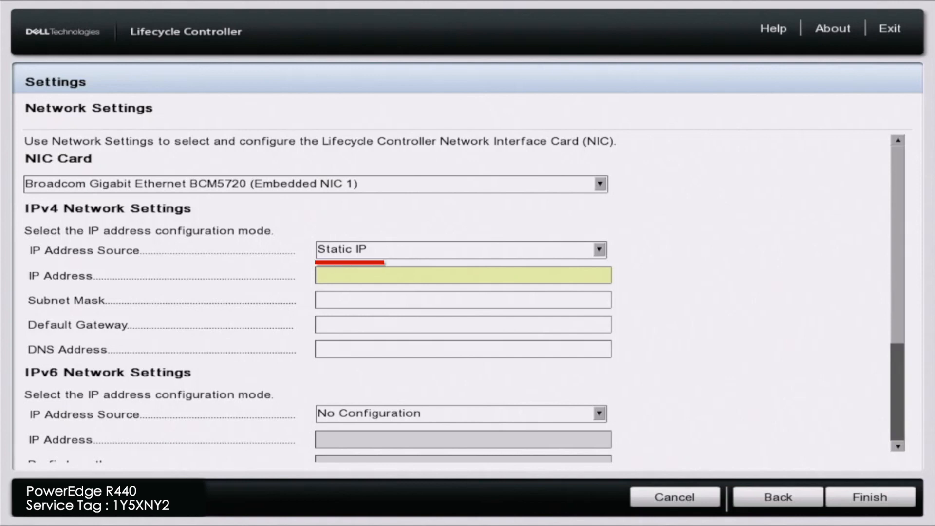
text(172)
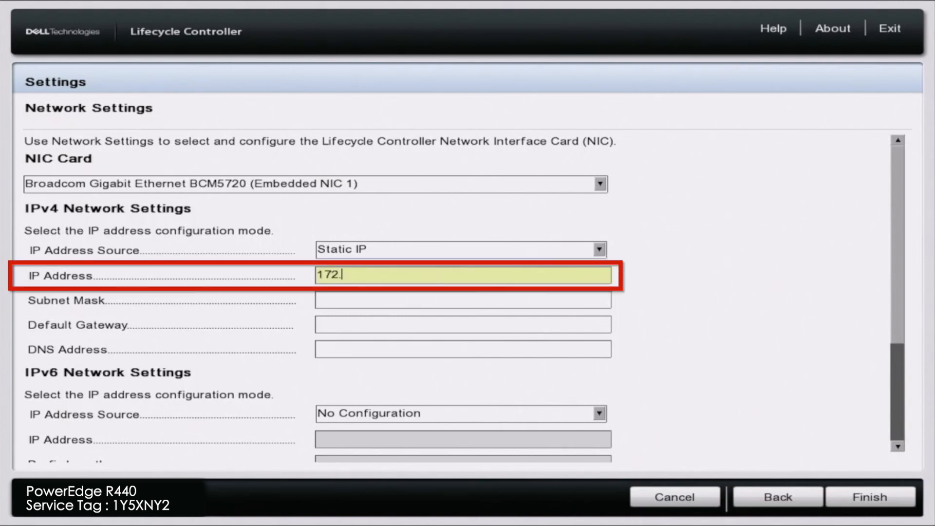
text(.16.50)
text(.200)
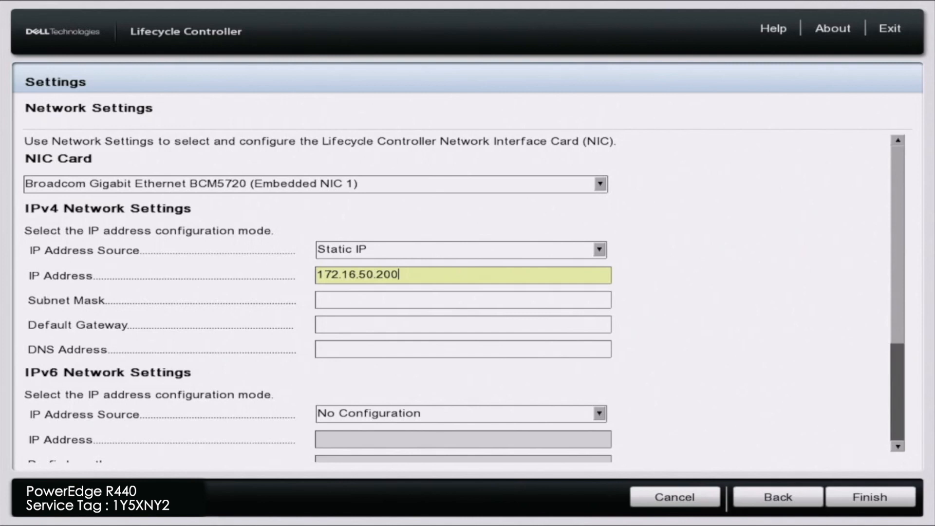
- Enter address 172.16.50.200, mask 255.255.255.0, gateway 172.16.50.1 and DNS 8.8.8.8
key(Tab)
text(2)
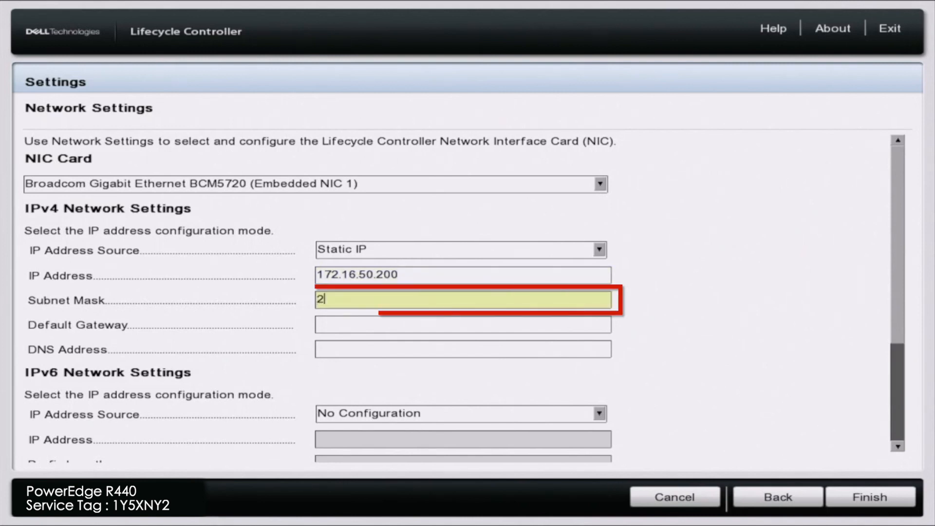
text(55.255)
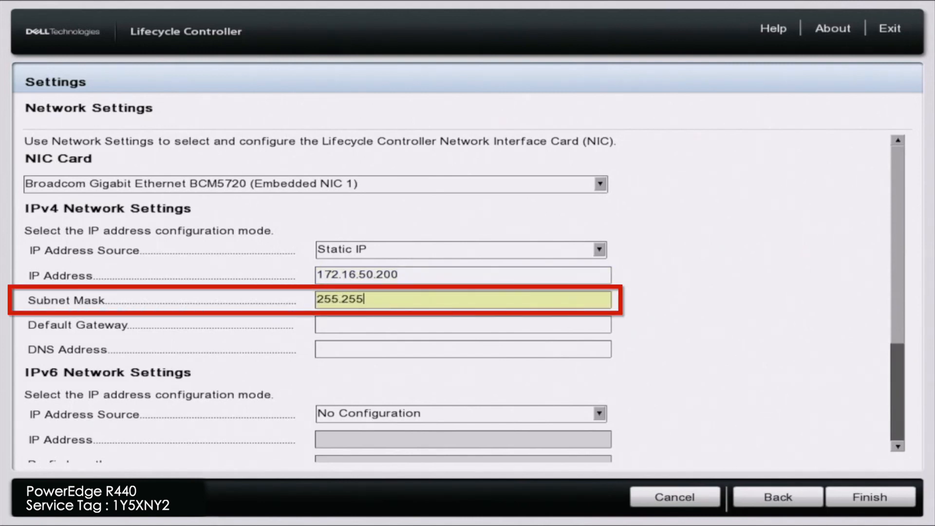
text(.255.0)
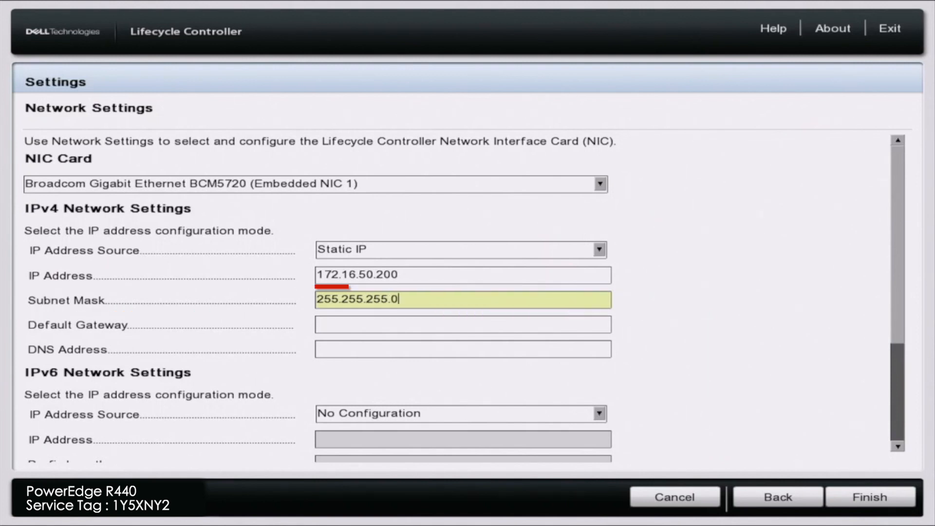
key(Tab)
text(172.)
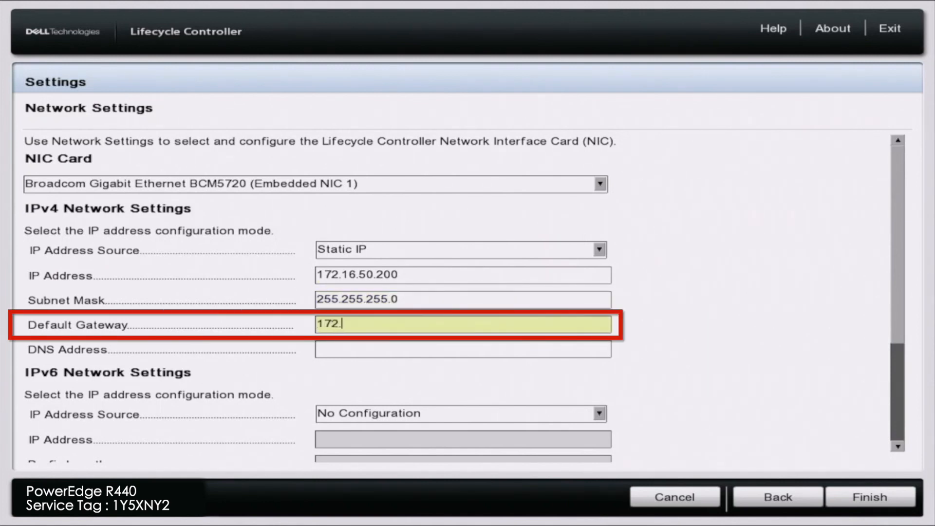
text(16.)
text(50)
text(.1)
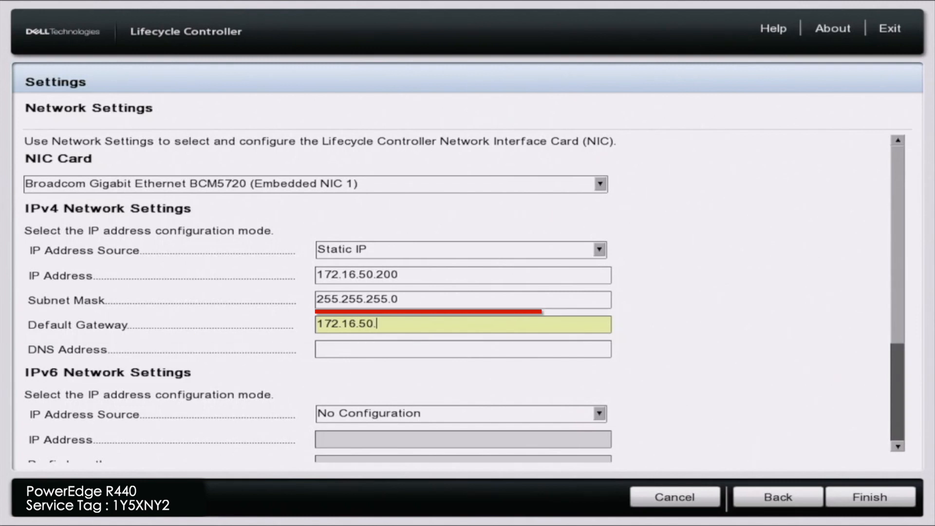
key(Tab)
text(8.8.8)
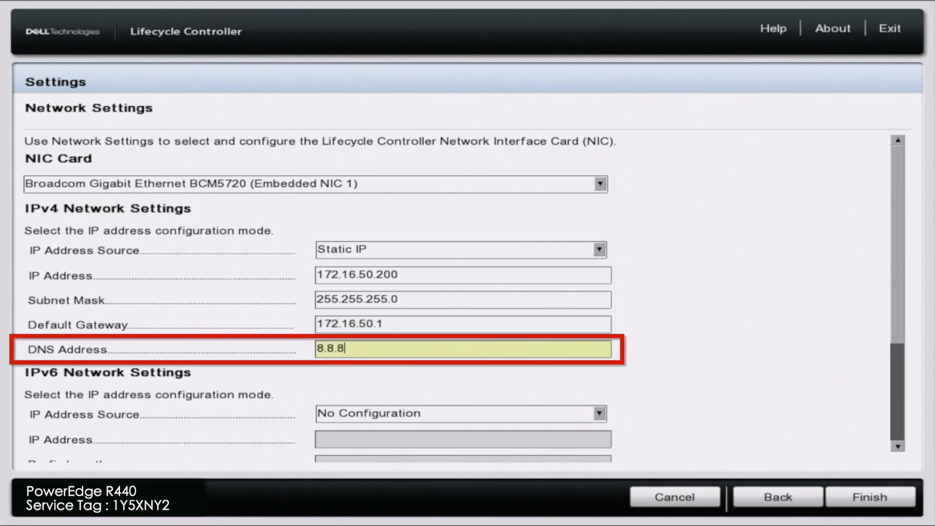
text(.8)
key(Tab)
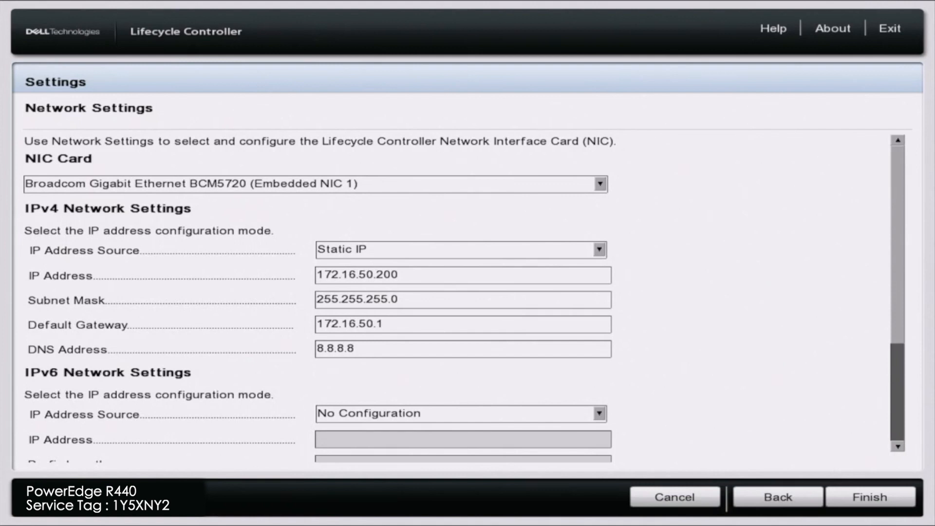
- Finish to apply the static IPv4 settings and acknowledge the success message
key(Tab)
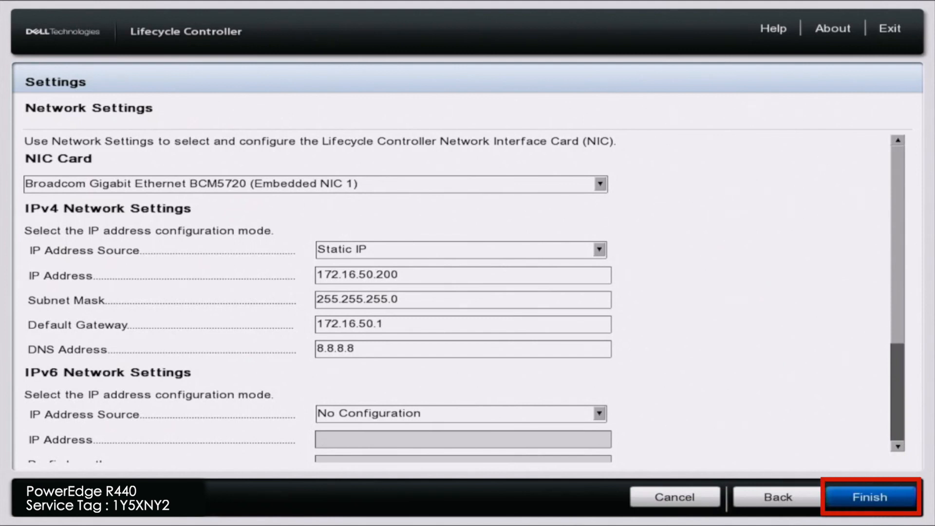
key(Return)
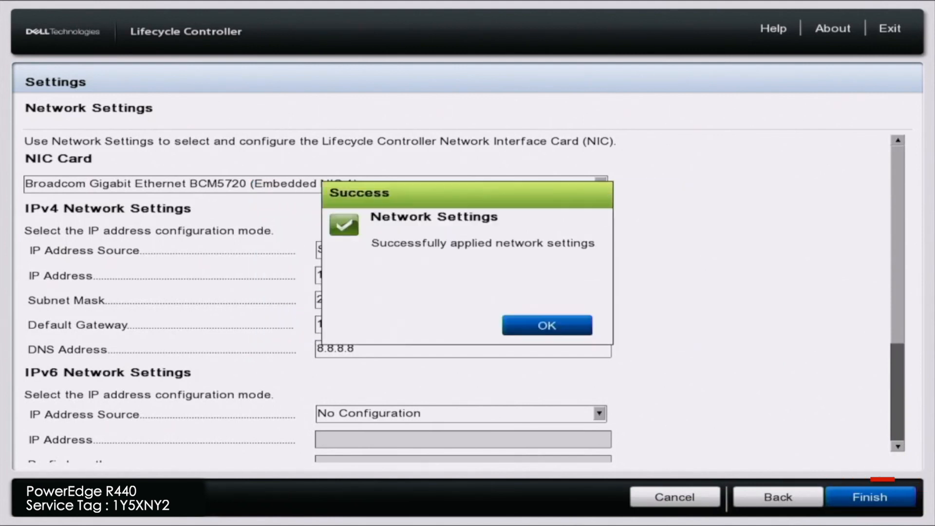
key(Return)
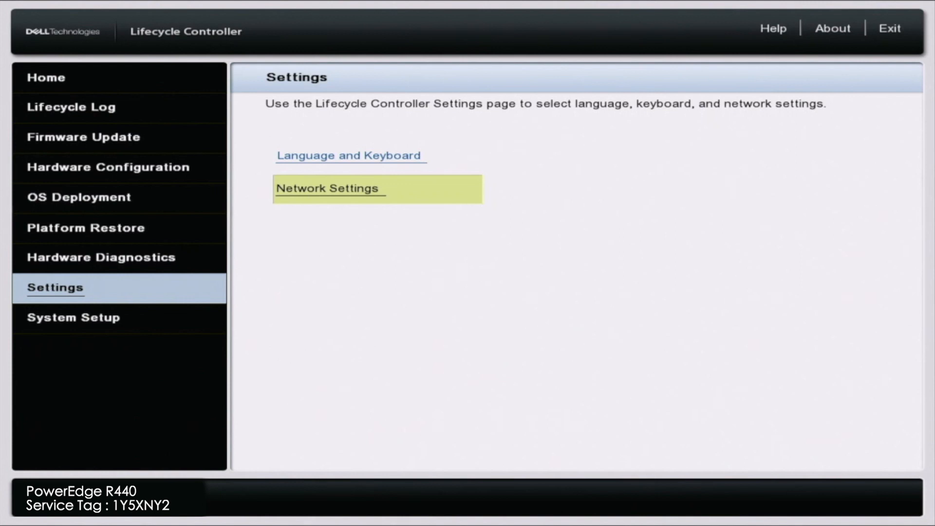
- Return to Home, then go back through Settings into Network Settings for Embedded NIC 1
key(Escape)
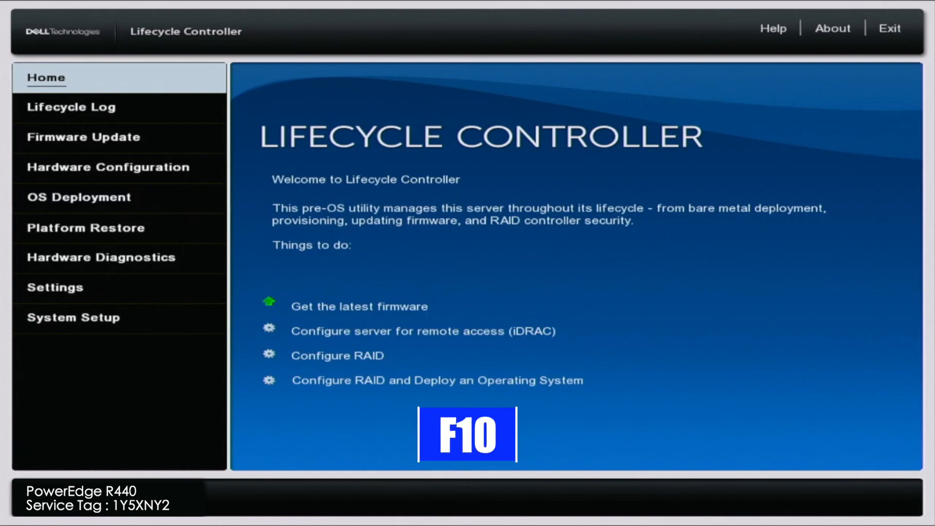
key(Down)
key(Down)
key(Down)
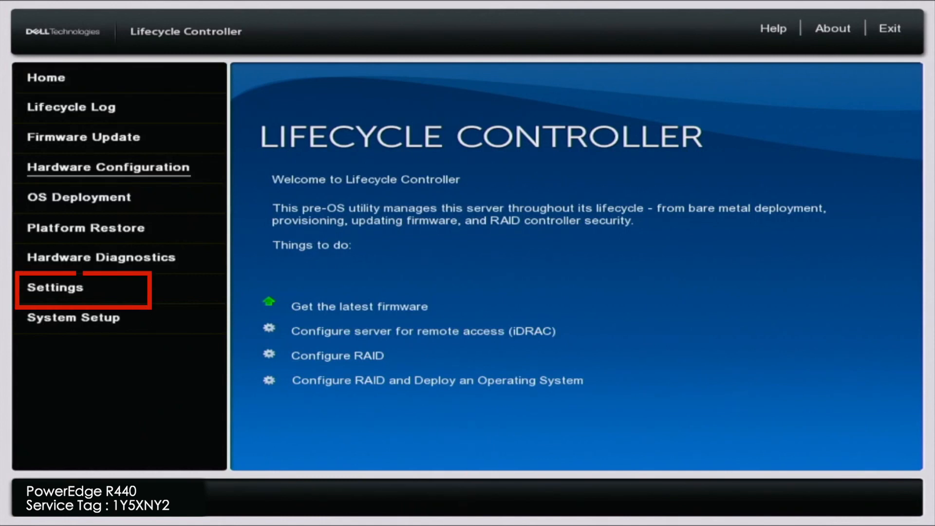
key(Down)
key(Down)
key(Down)
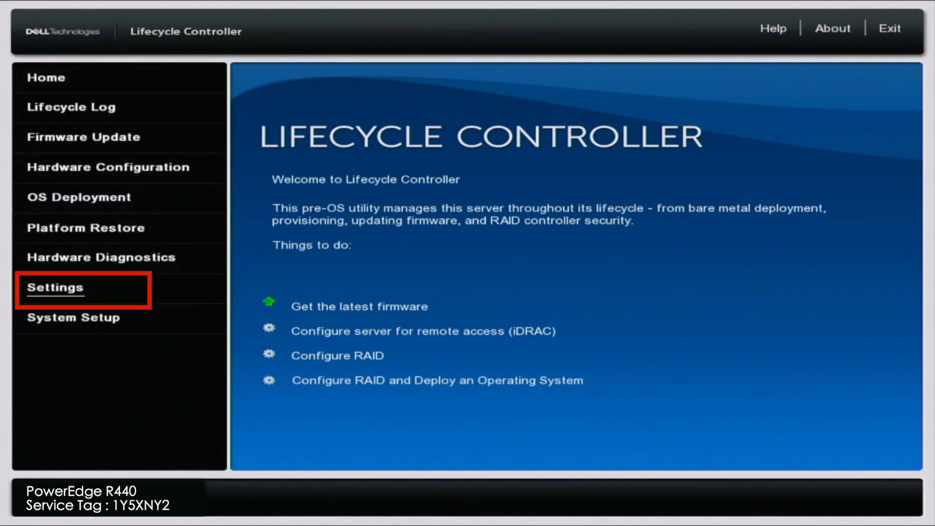
key(Return)
key(Down)
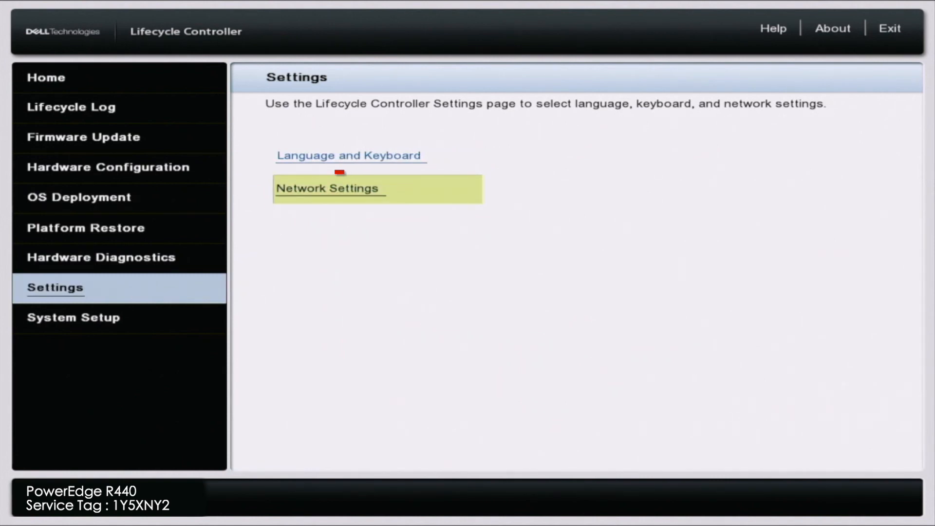
key(Return)
- Choose DHCP as the IPv4 address source for the NIC
key(Tab)
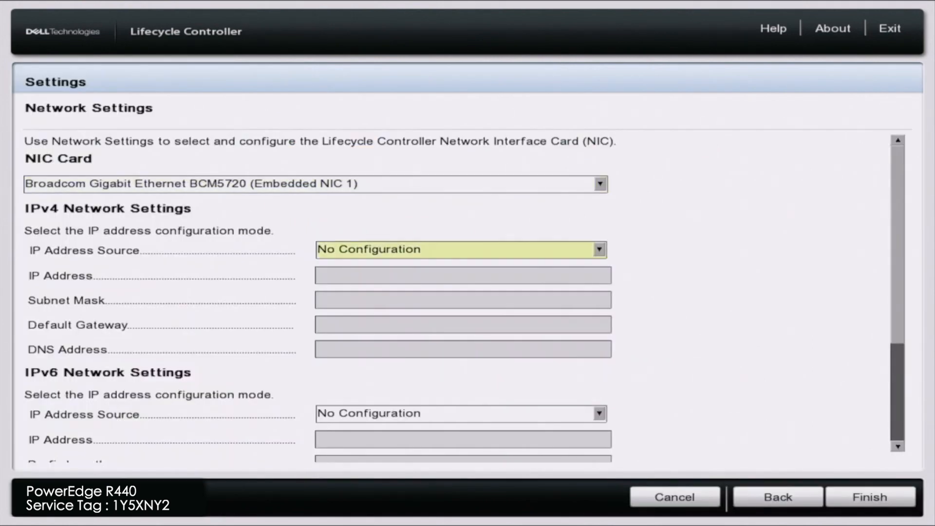
key(Return)
key(Down)
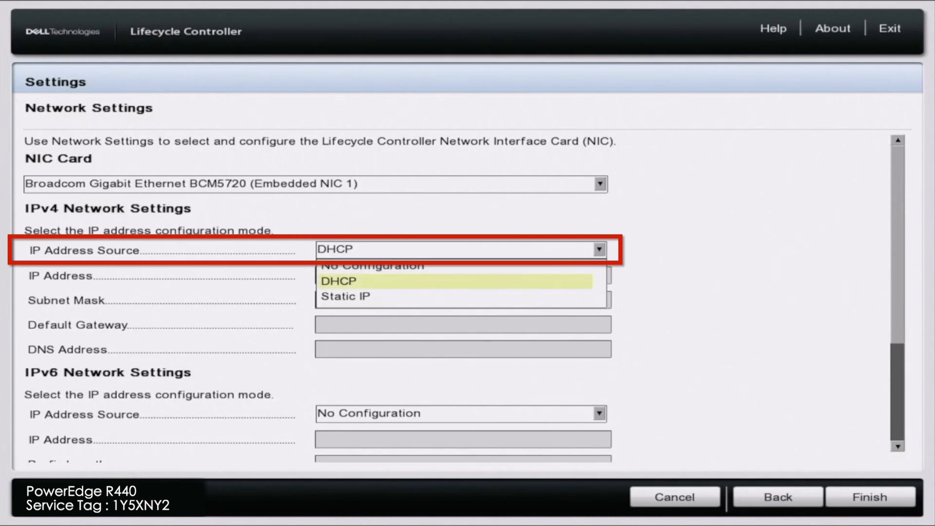
key(Return)
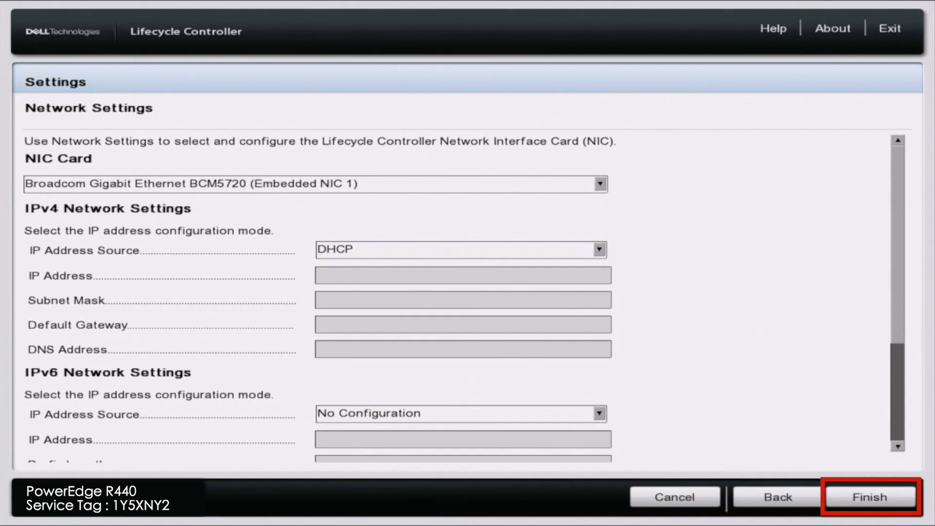
- Finish to apply the DHCP settings and acknowledge the success message
key(Tab)
key(Return)
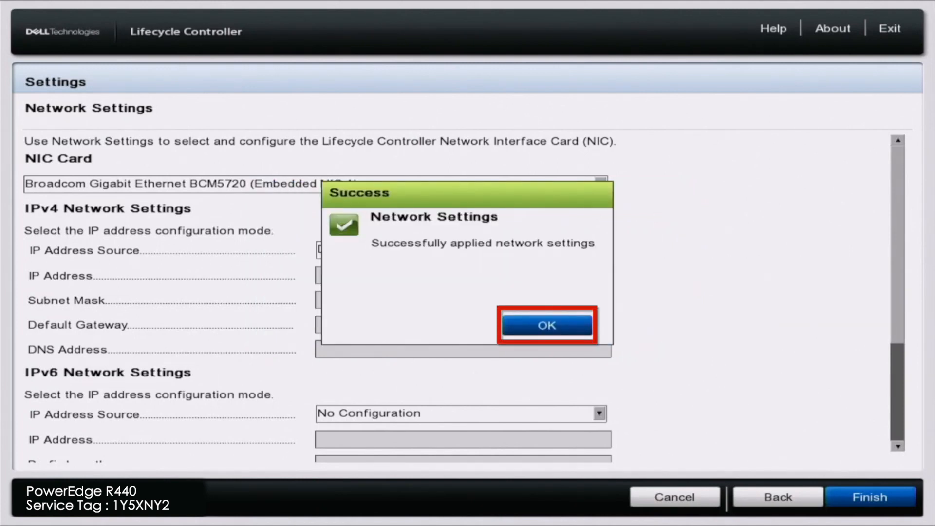
key(Return)
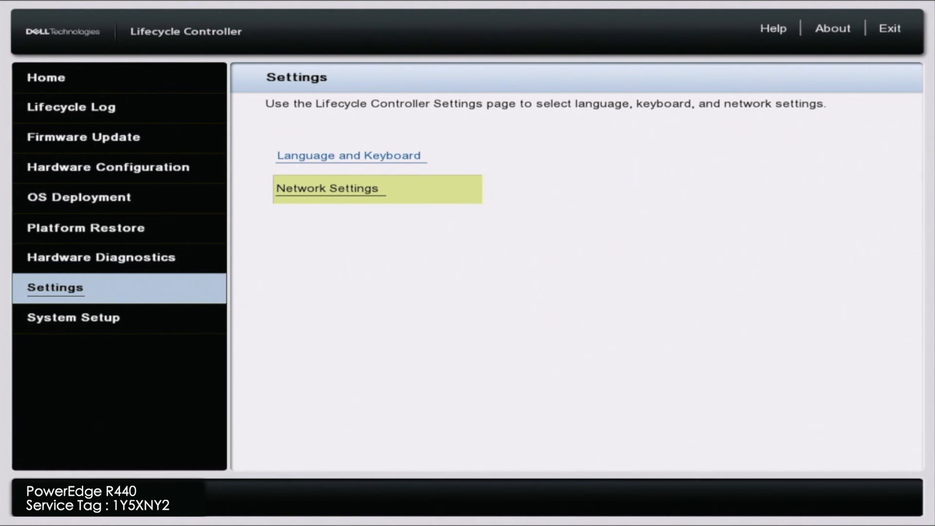